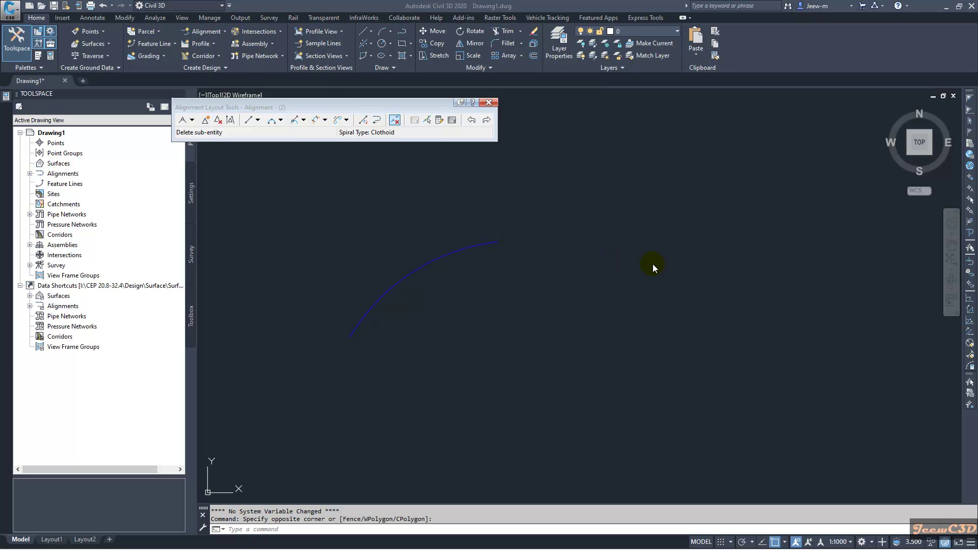
# - Choose Floating Line with Spiral (From curve, through point) from the line-with-spiral list
pyautogui.click(303, 119)
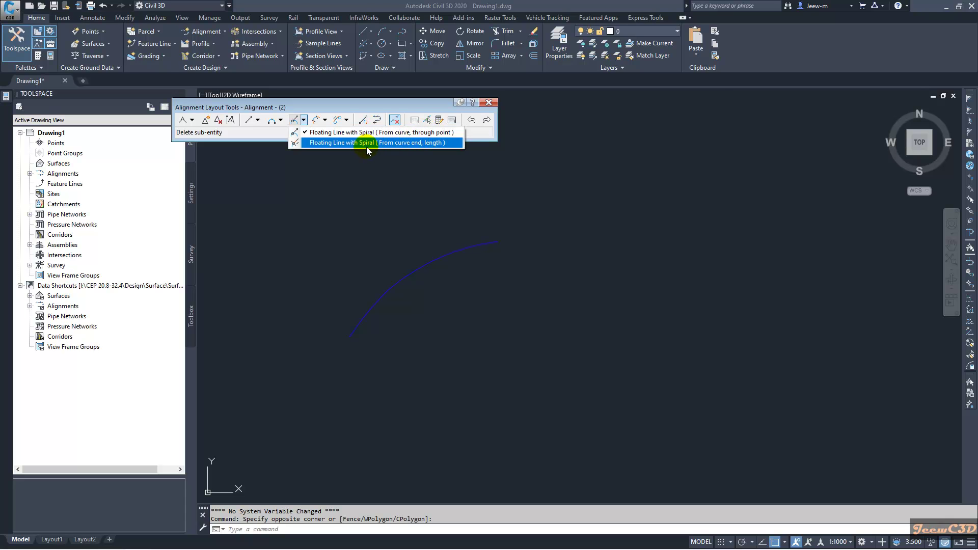
pyautogui.click(431, 143)
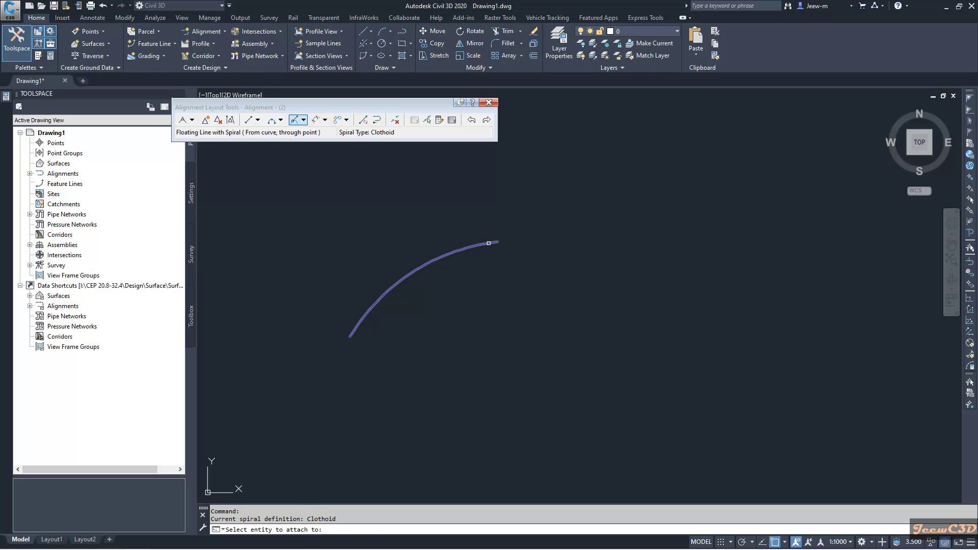
# - Attach a 30 m Clothoid spiral and tangent to the curve end, passing through a picked point
pyautogui.click(488, 243)
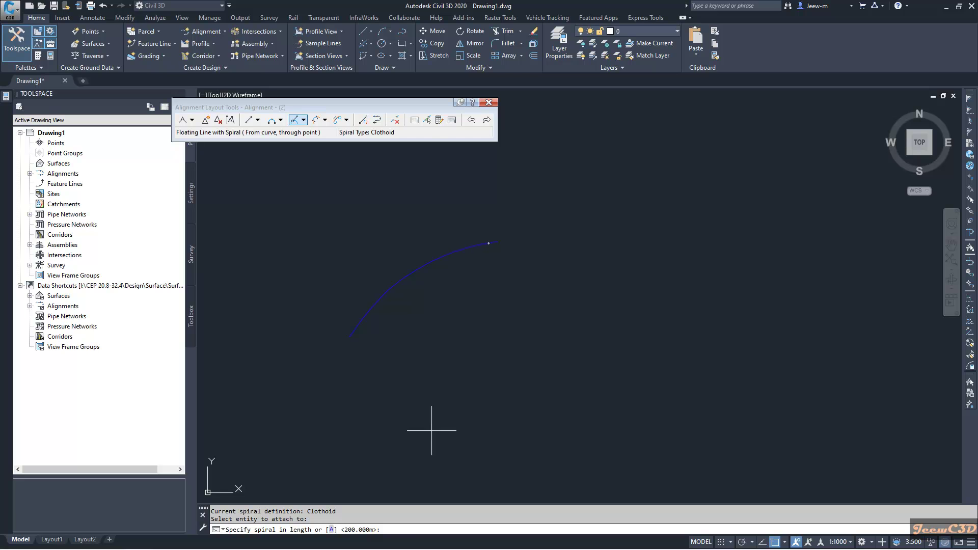
pyautogui.click(394, 529)
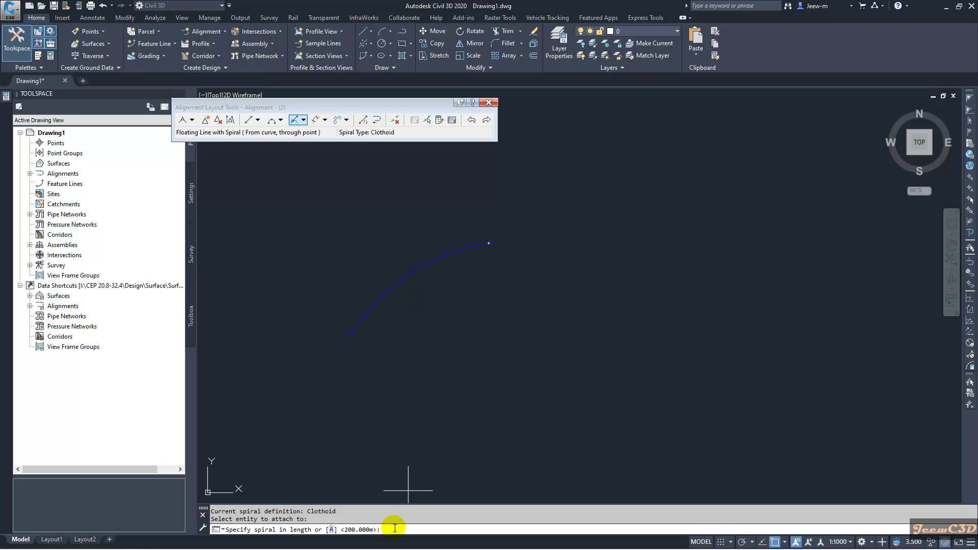
pyautogui.write('30')
pyautogui.press('Return')
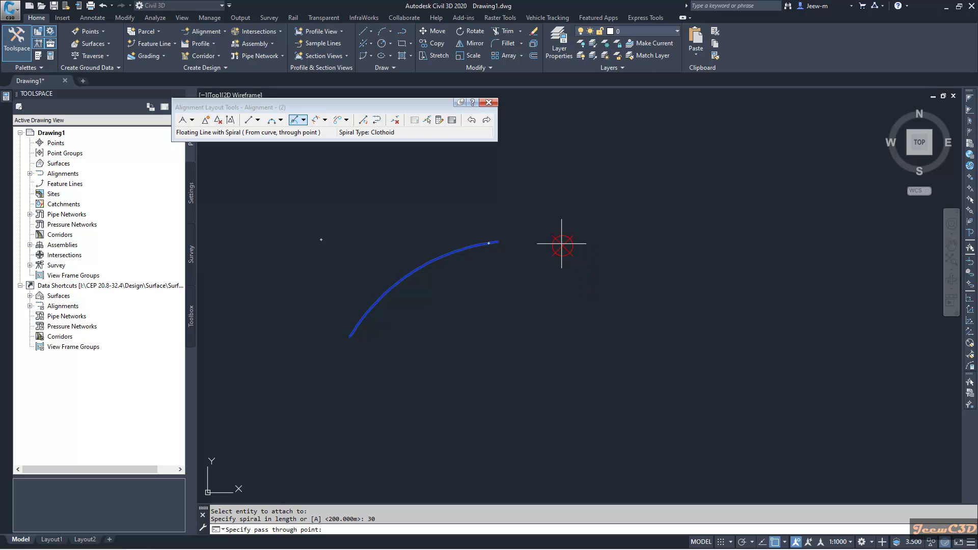
pyautogui.click(643, 283)
pyautogui.click(623, 238)
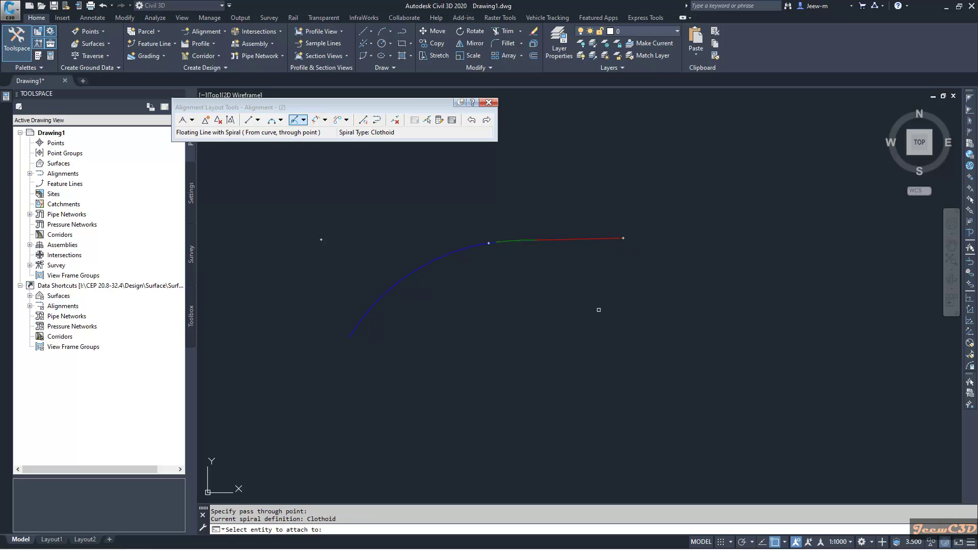
pyautogui.press('Return')
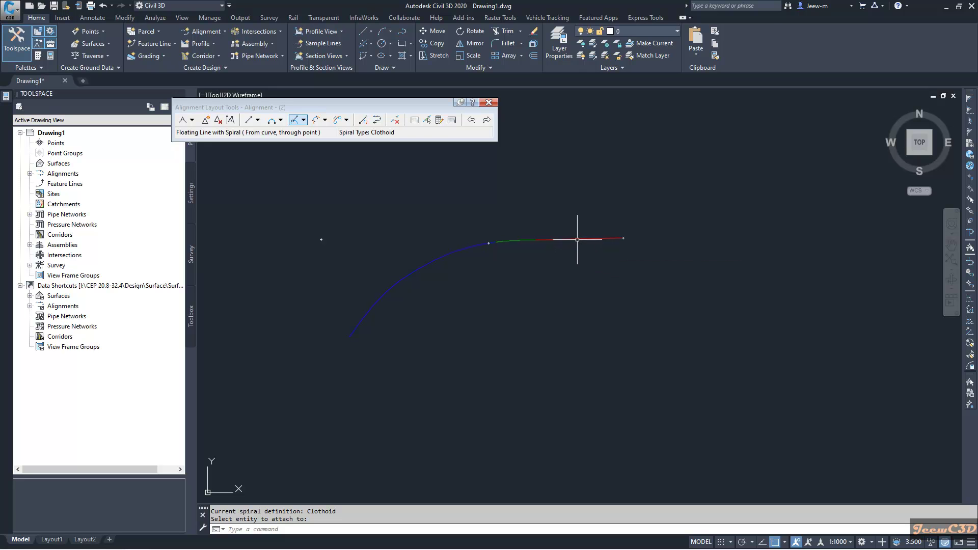
# - Import the Major Minor and Geometry Points label set into the alignment's labels
pyautogui.click(576, 240)
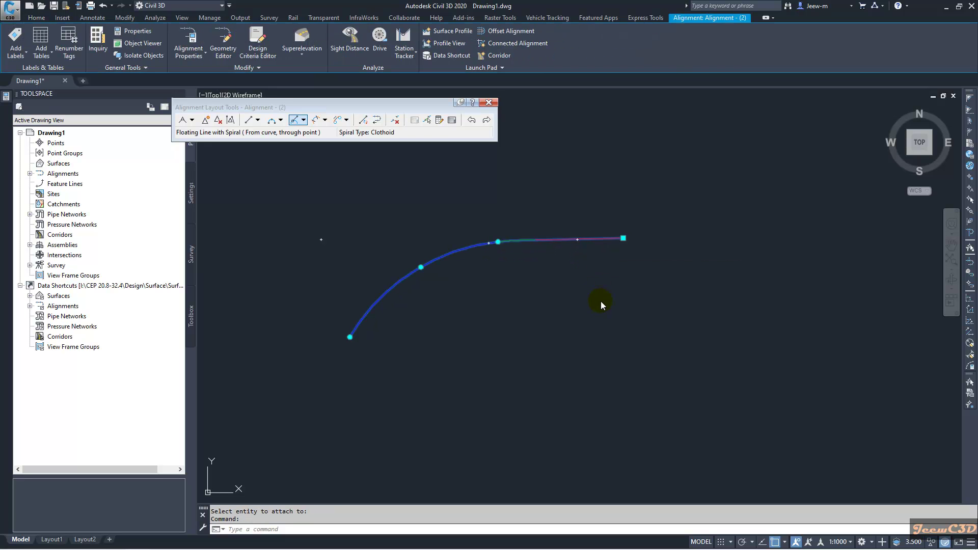
pyautogui.rightClick(573, 261)
pyautogui.click(631, 412)
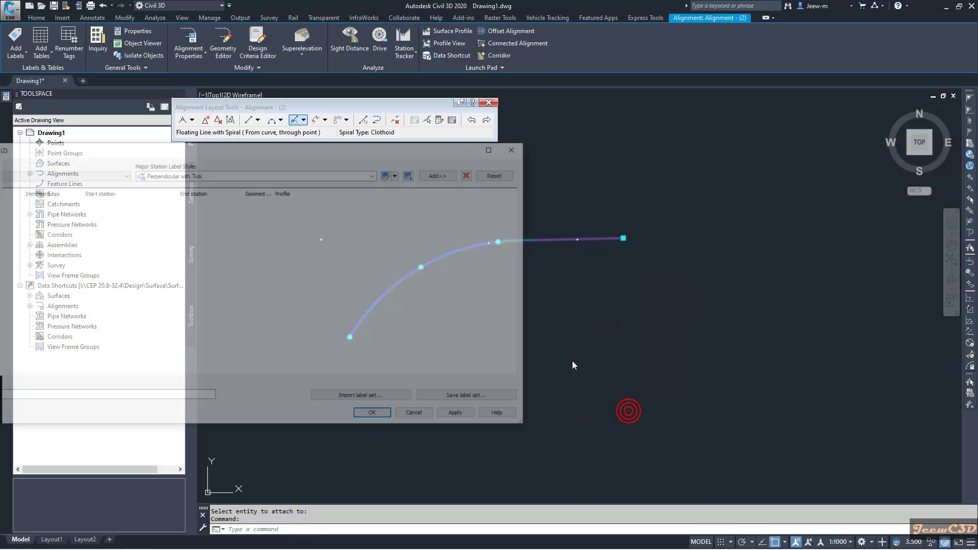
pyautogui.click(383, 397)
pyautogui.click(359, 252)
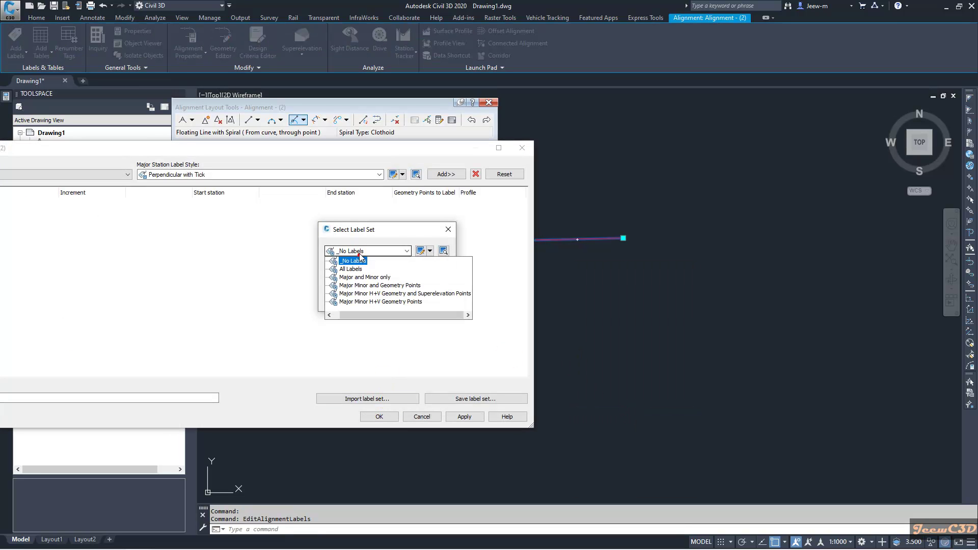
pyautogui.click(368, 286)
pyautogui.click(353, 297)
pyautogui.click(377, 417)
pyautogui.scroll(6, 476, 218)
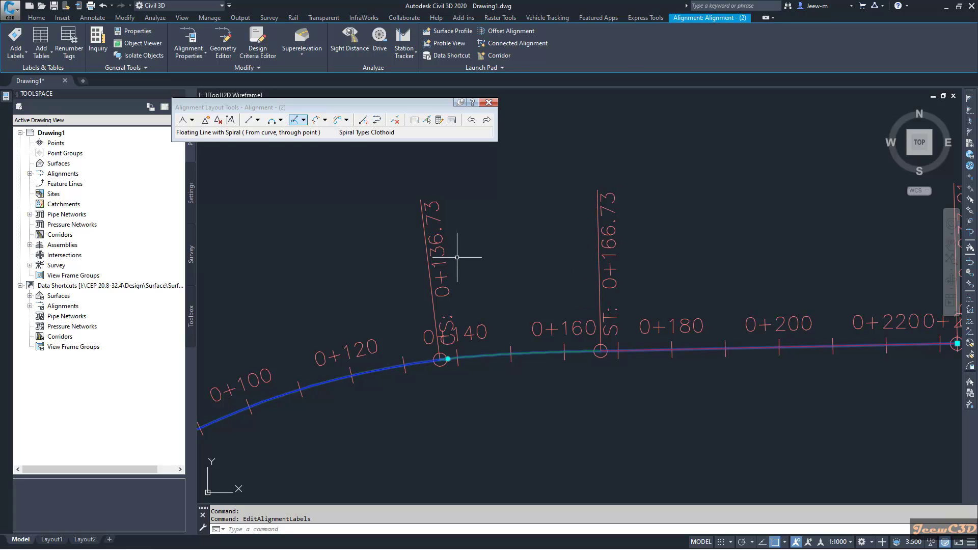
pyautogui.scroll(-5, 459, 265)
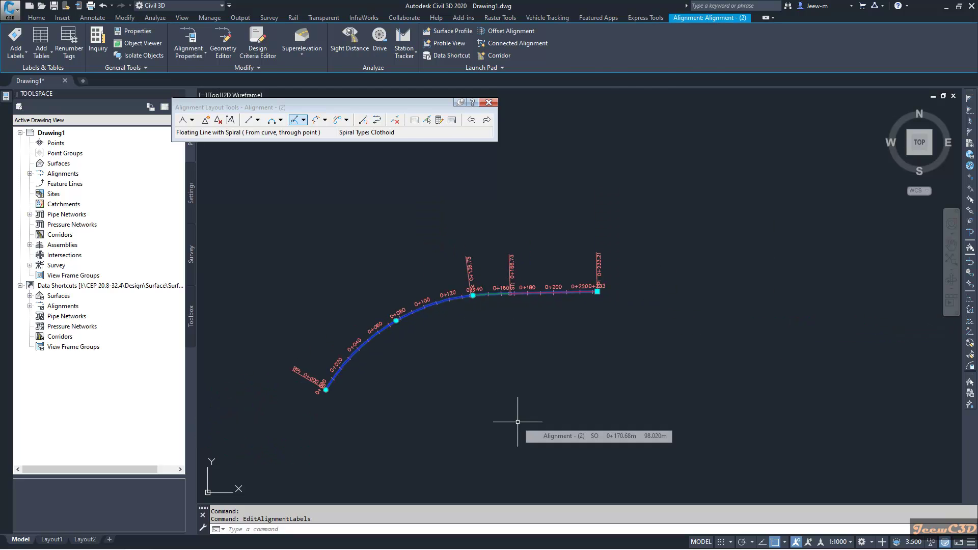
pyautogui.press('Escape')
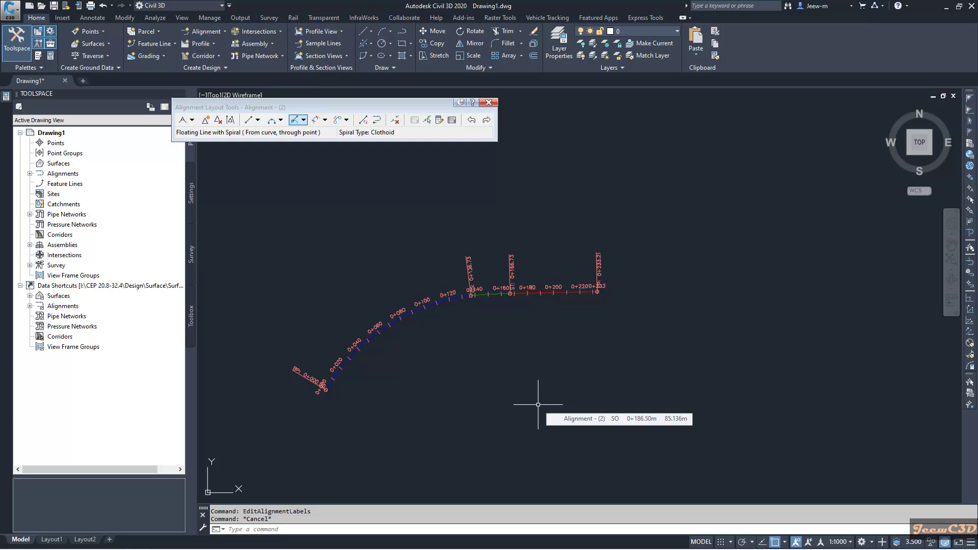
# - Choose Floating Curve with Spiral (From entity, radius, through point) from the curve-with-spiral list
pyautogui.click(328, 129)
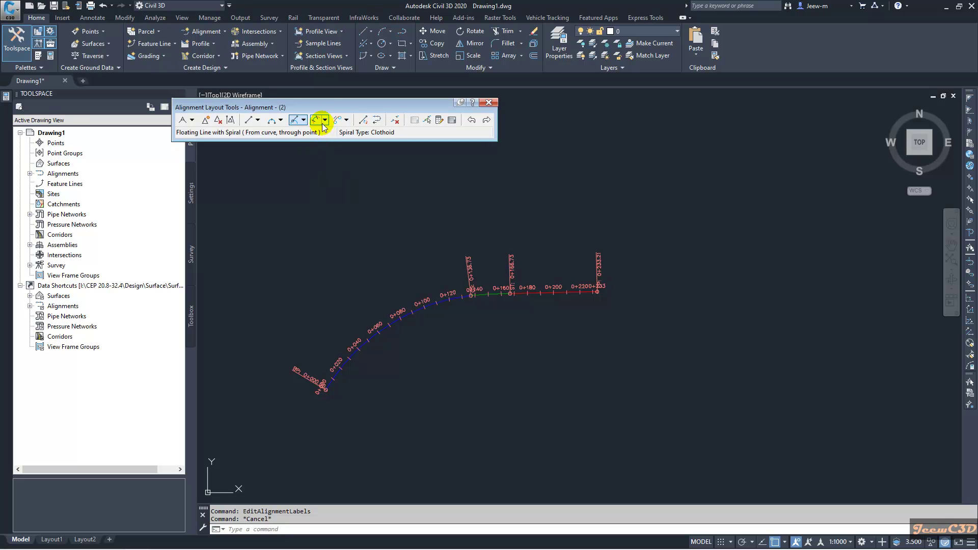
pyautogui.click(326, 121)
pyautogui.click(326, 121)
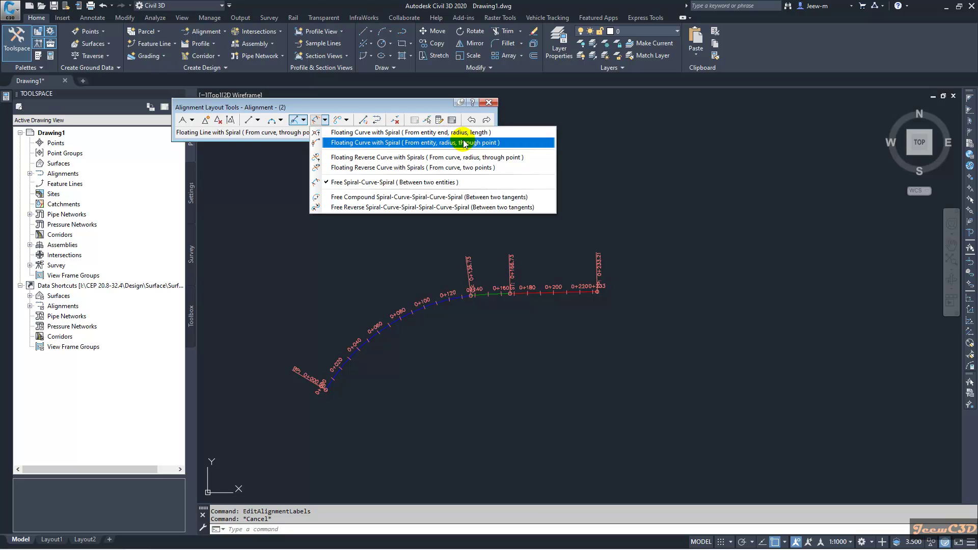
pyautogui.click(438, 142)
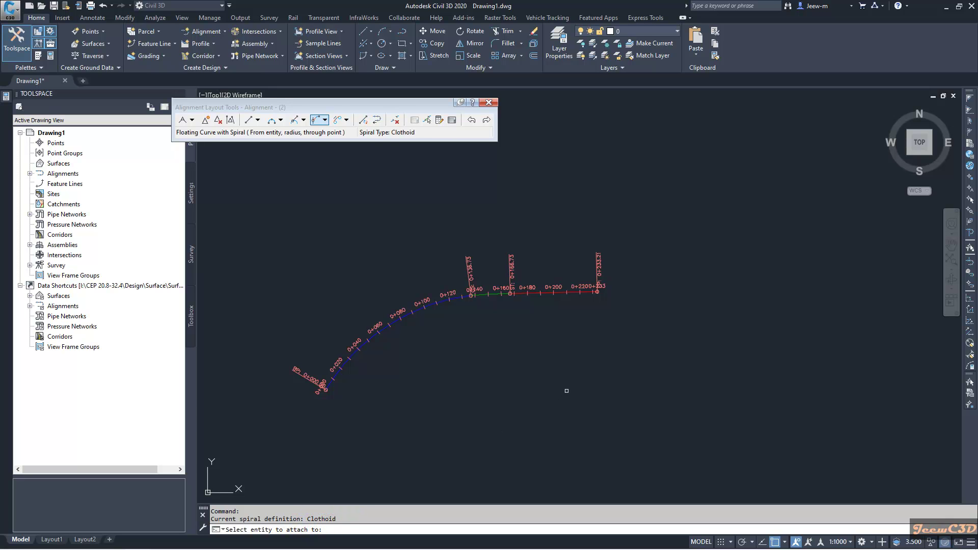
# - Attach a 25 m spiral and 60 m radius curve under 180° to the tangent end through a picked point
pyautogui.scroll(4, 459, 327)
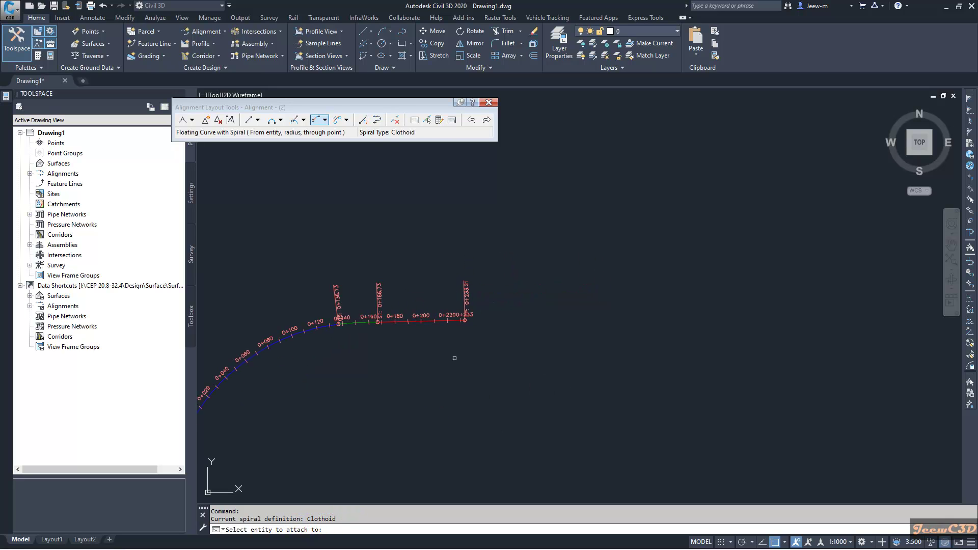
pyautogui.click(434, 322)
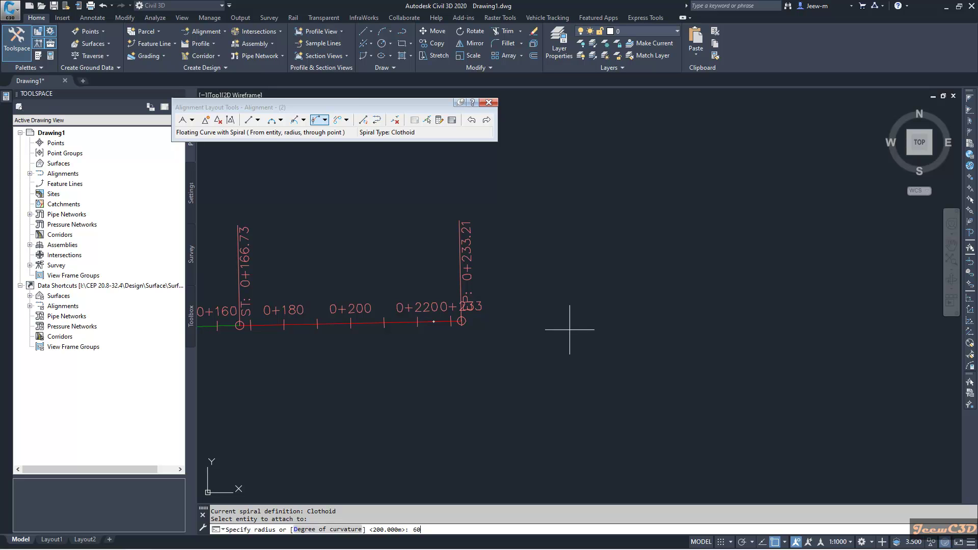
pyautogui.press('Return')
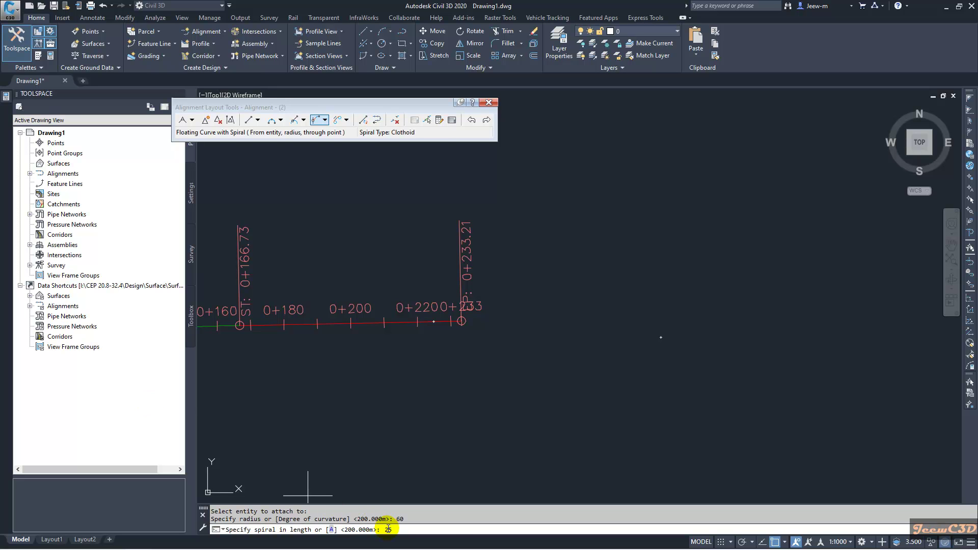
pyautogui.press('Return')
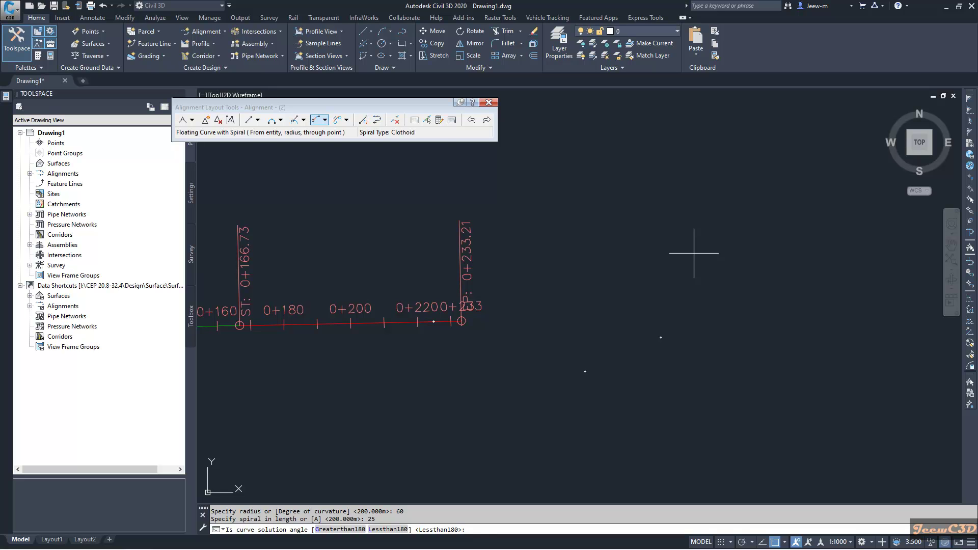
pyautogui.click(470, 530)
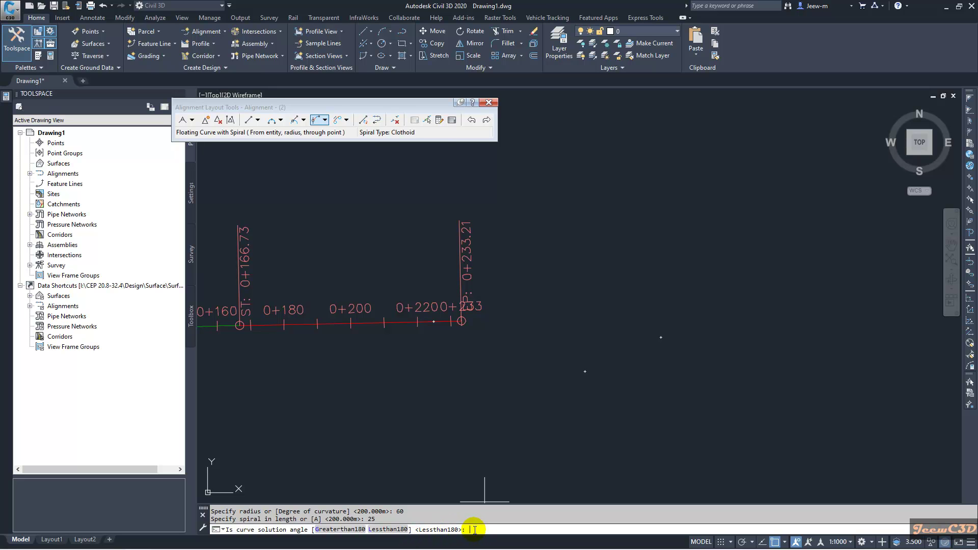
pyautogui.press('Return')
pyautogui.scroll(-4, 519, 372)
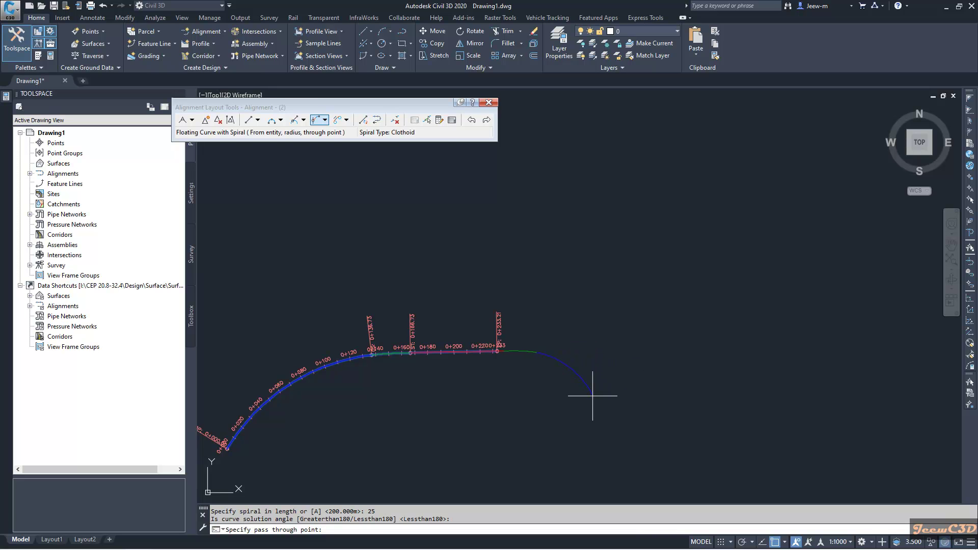
pyautogui.click(593, 395)
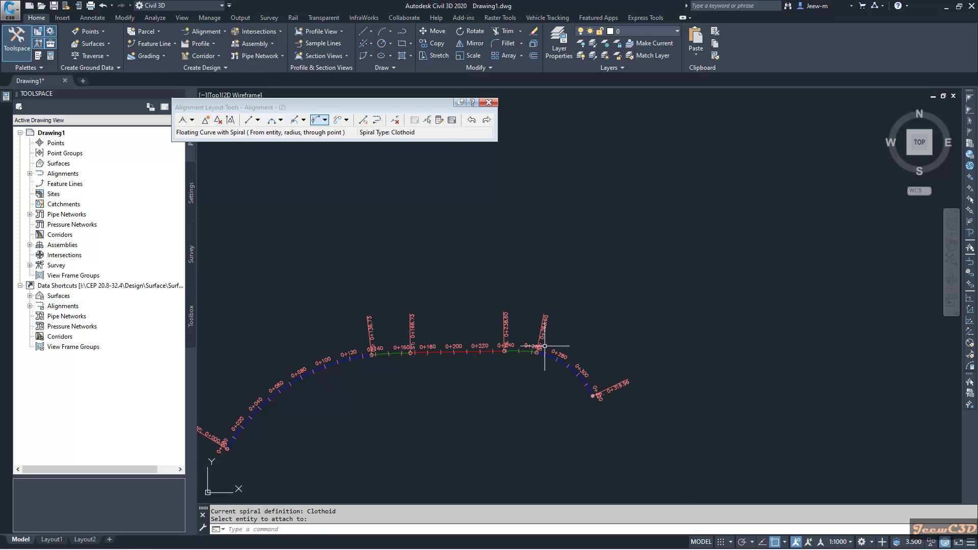
# - Review the alignment ending at 0+319.96 and start picking a single alignment sub-entity
pyautogui.scroll(4, 531, 337)
pyautogui.scroll(3, 493, 331)
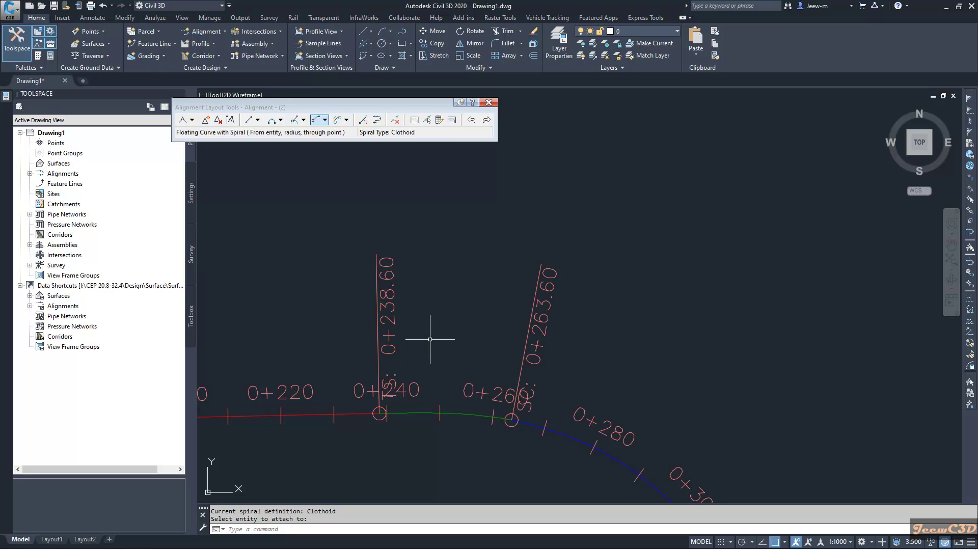
pyautogui.scroll(-2, 441, 339)
pyautogui.scroll(-2, 594, 384)
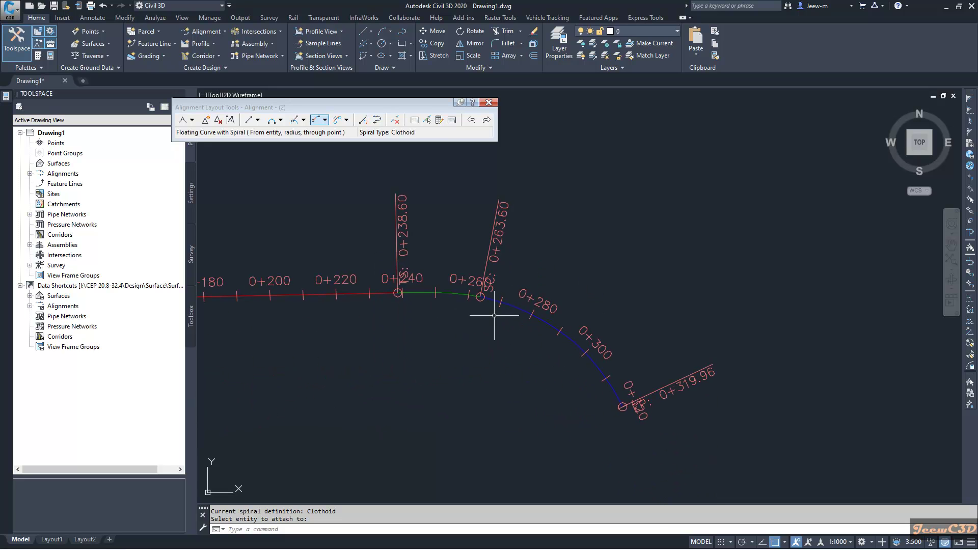
pyautogui.click(427, 120)
# - Show the new spiral-curve's layout parameters (25 m spiral, 60 m radius), then exit picking
pyautogui.click(572, 342)
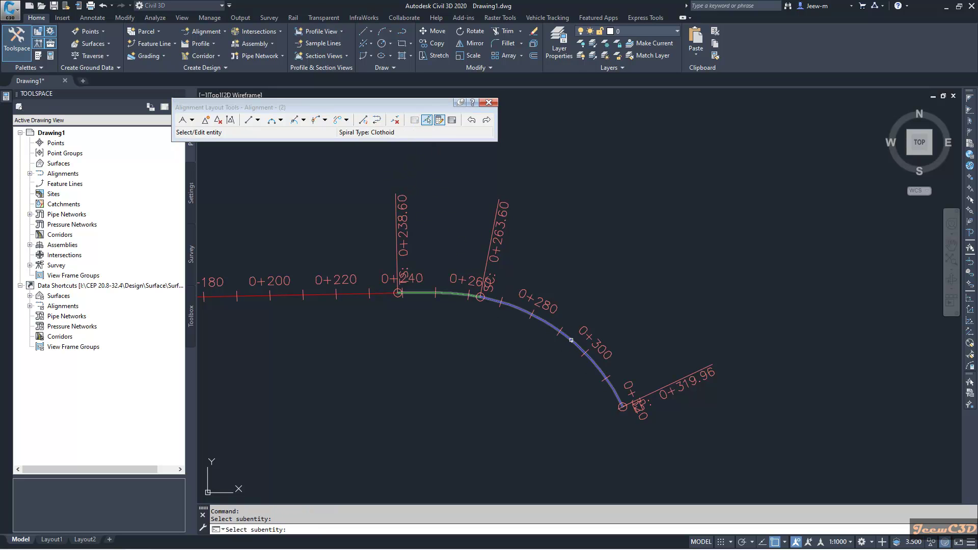
pyautogui.click(439, 120)
pyautogui.click(574, 341)
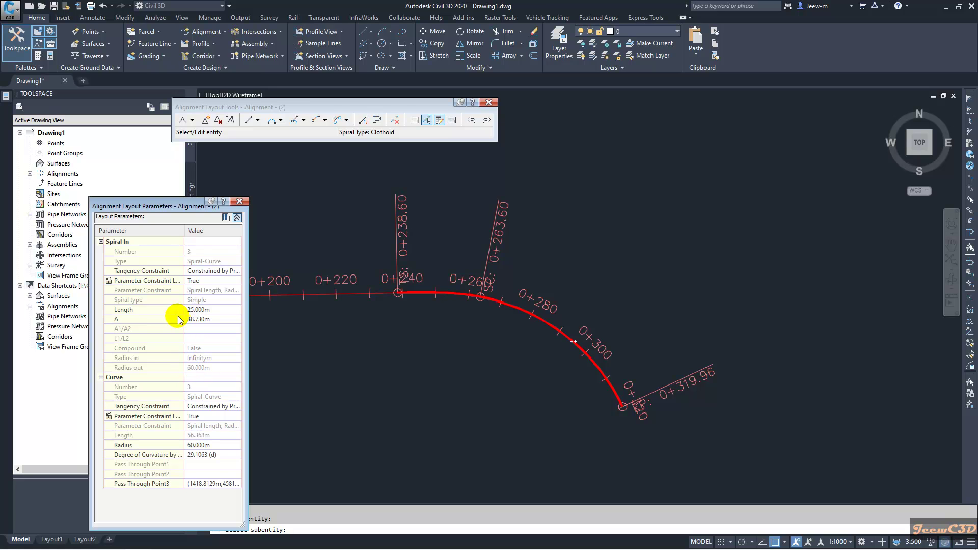
pyautogui.scroll(-3, 560, 306)
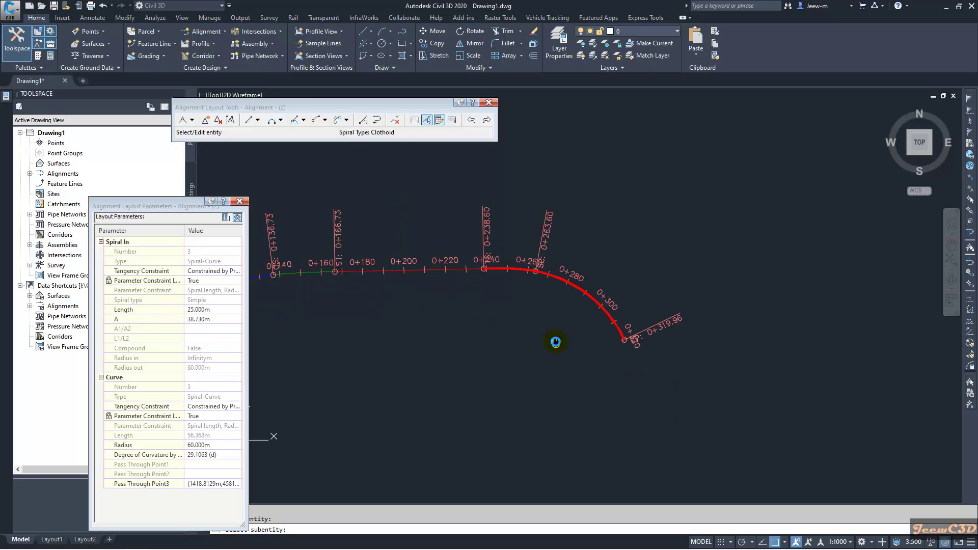
pyautogui.rightClick(555, 334)
pyautogui.scroll(-3, 556, 357)
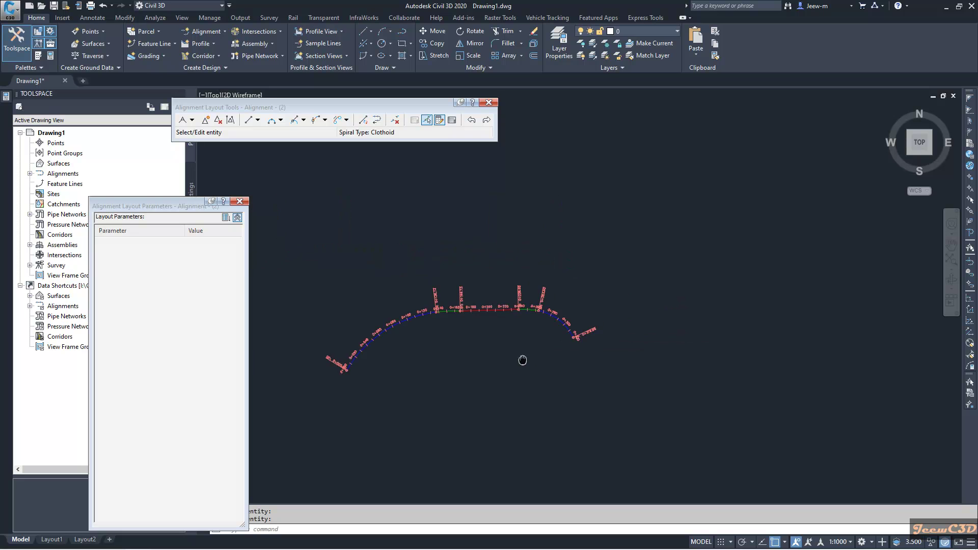